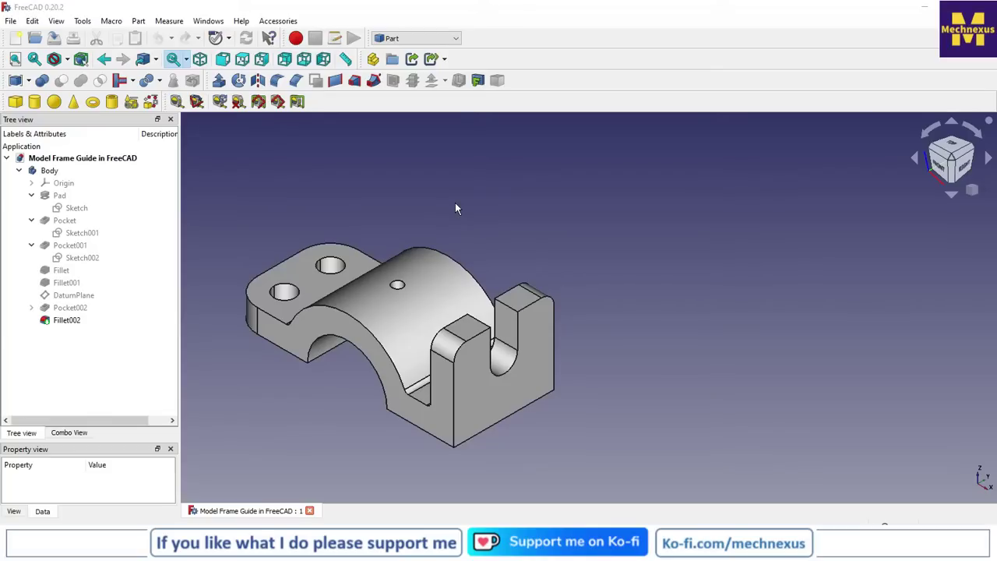
Export the Body as Model Frame Guide in FreeCAD-Body in the STEP with colors format to the Export Files in FreeCAD folder
scroll(460, 208, down, 1)
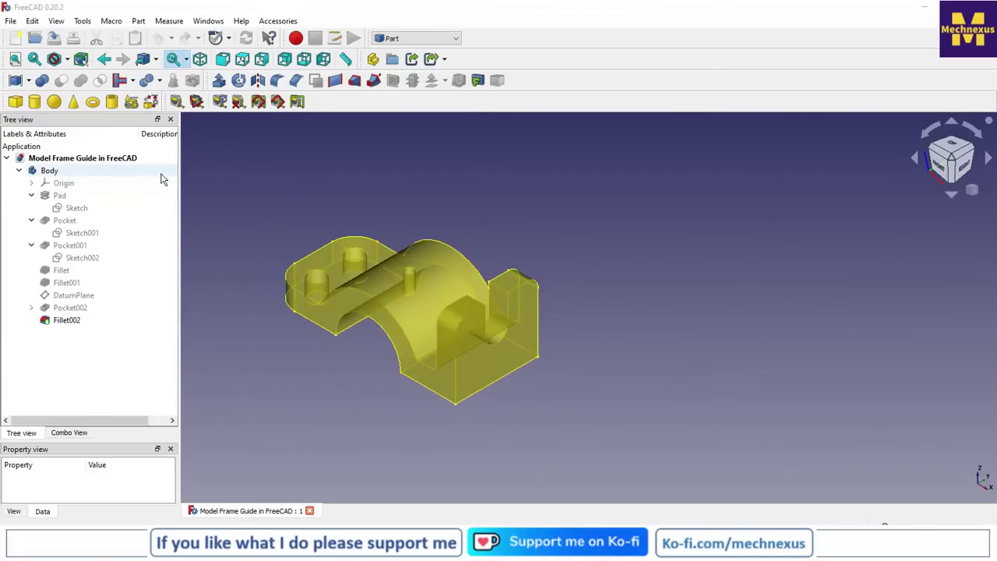
scroll(363, 367, up, 1)
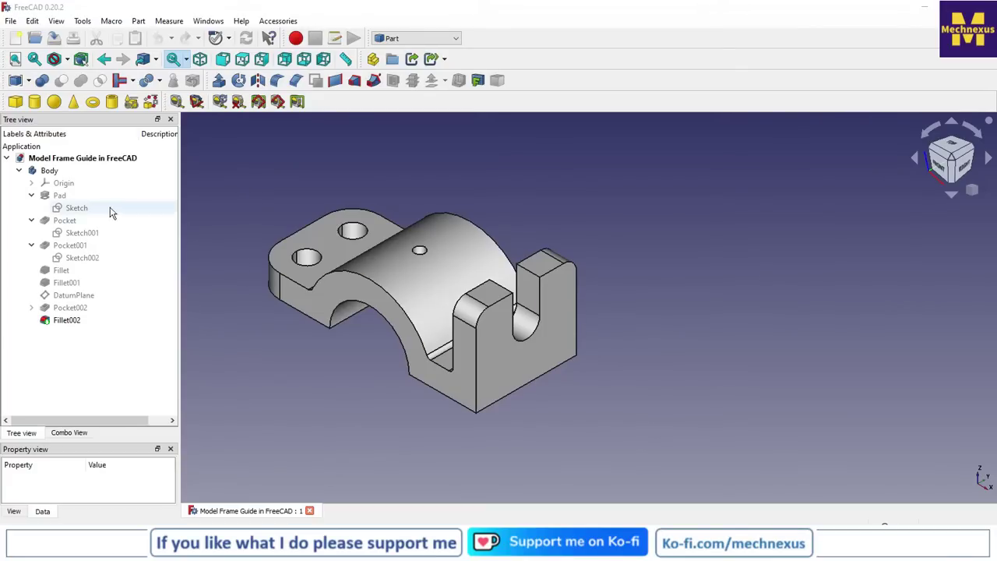
click(43, 171)
click(11, 22)
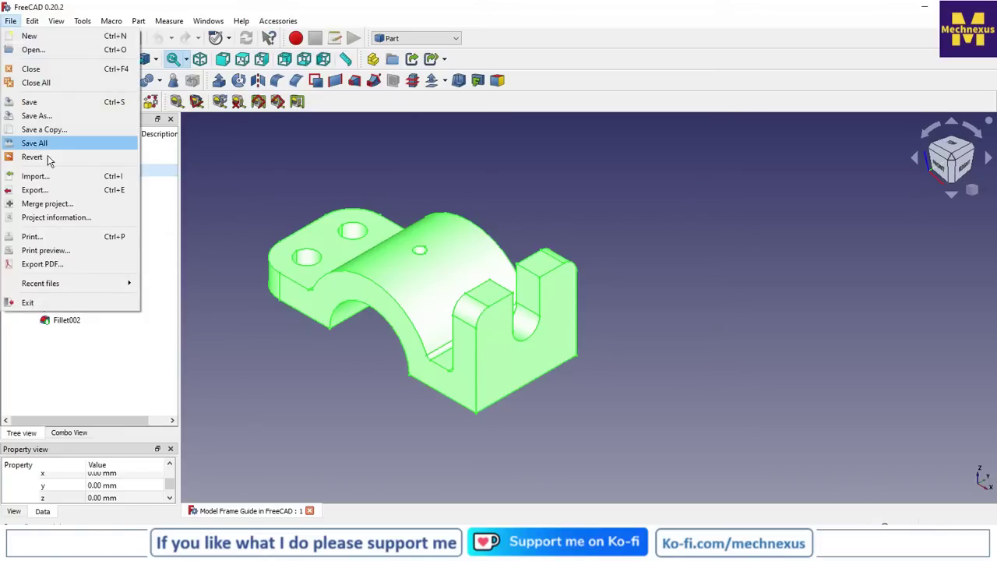
click(44, 191)
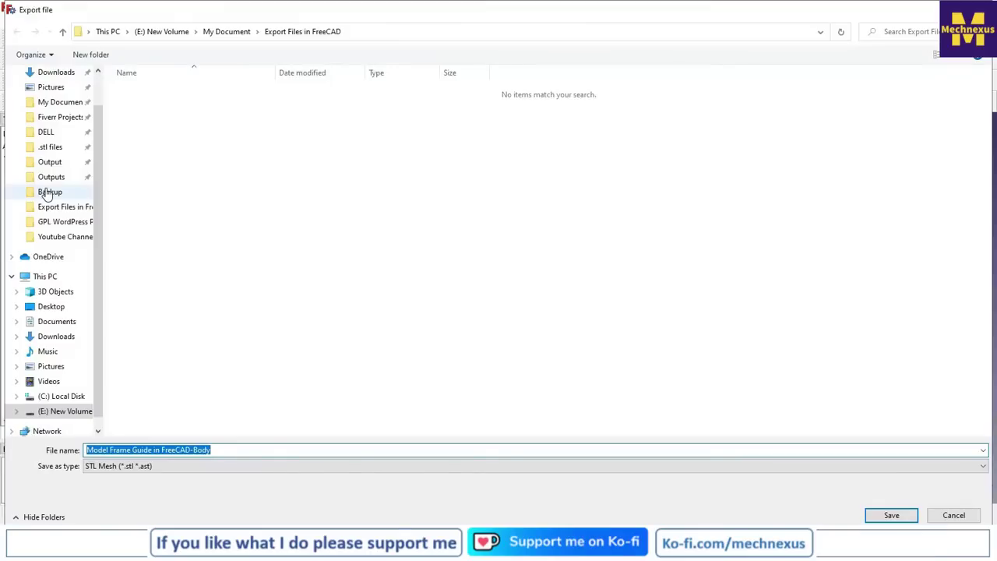
click(172, 468)
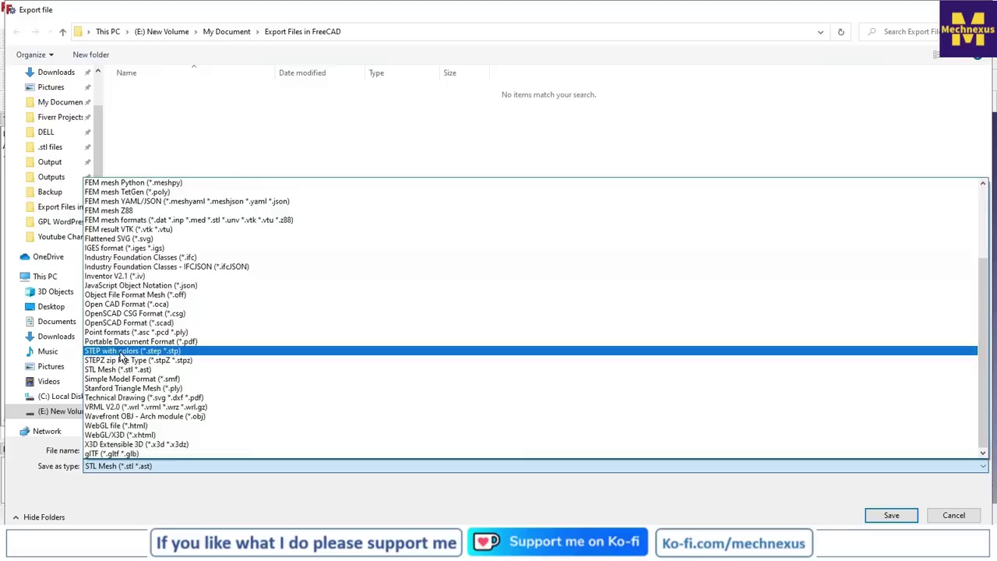
click(121, 351)
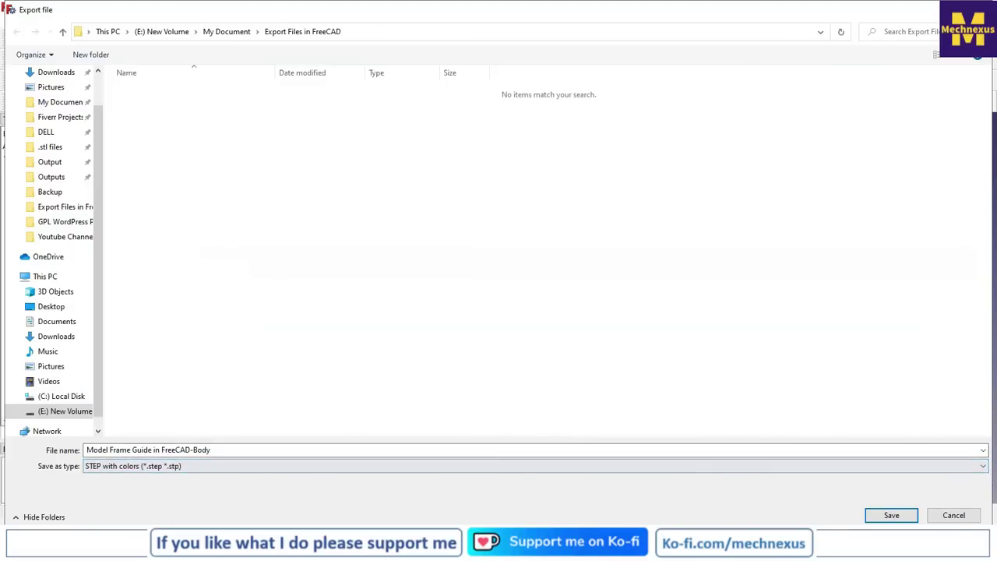
click(893, 515)
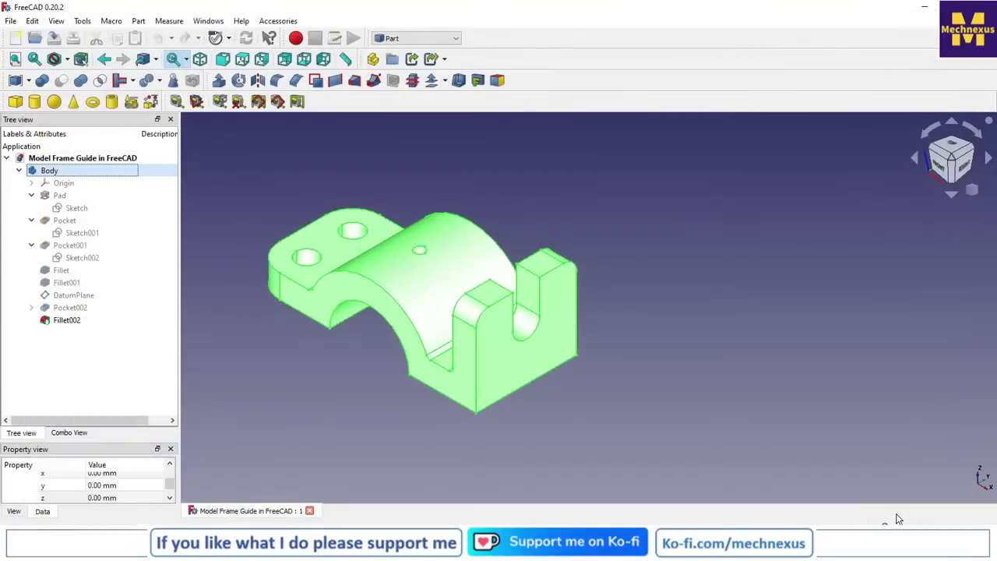
click(384, 449)
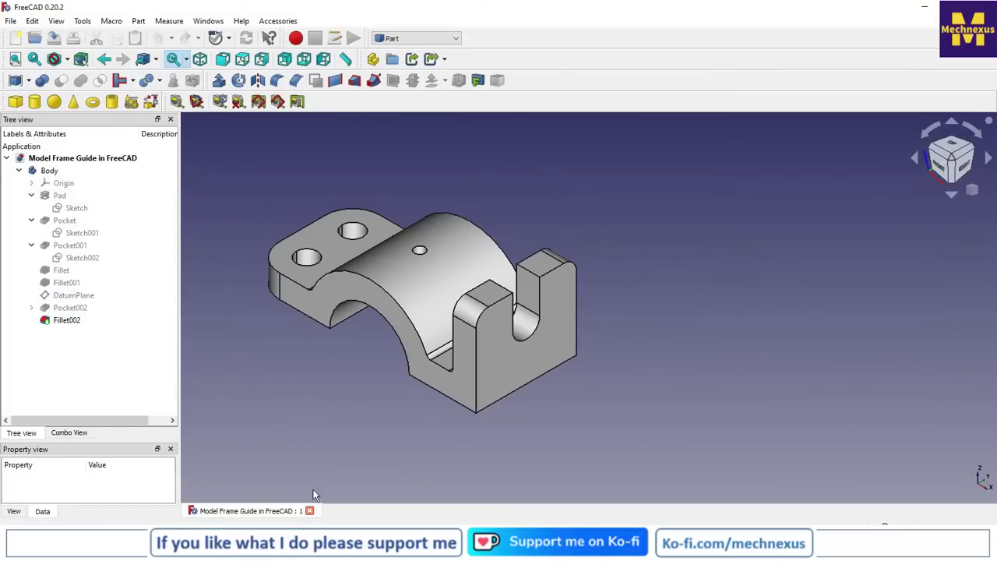
Close the Model Frame Guide document and open the exported file Model Frame Guide in FreeCAD-Body.step
click(309, 511)
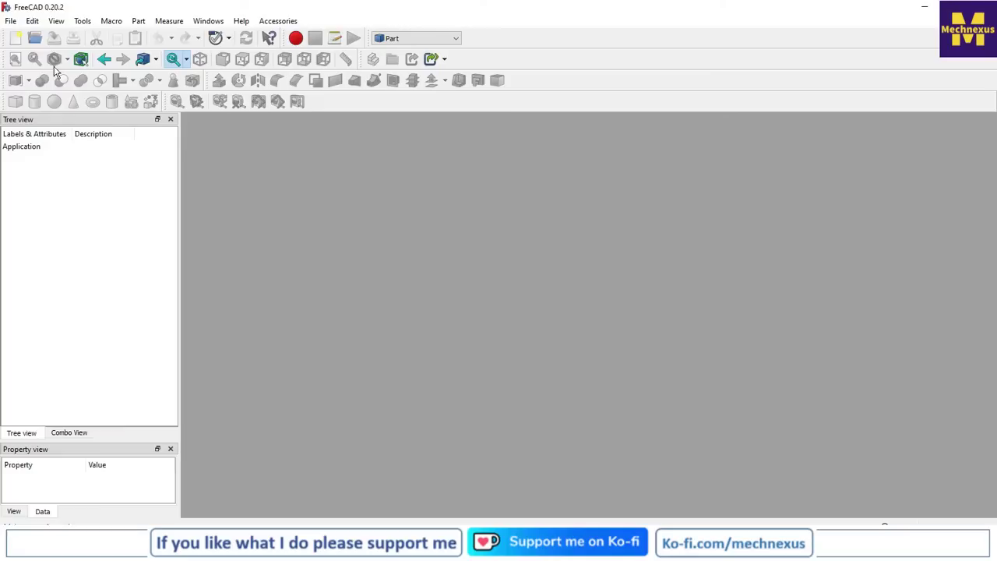
click(37, 41)
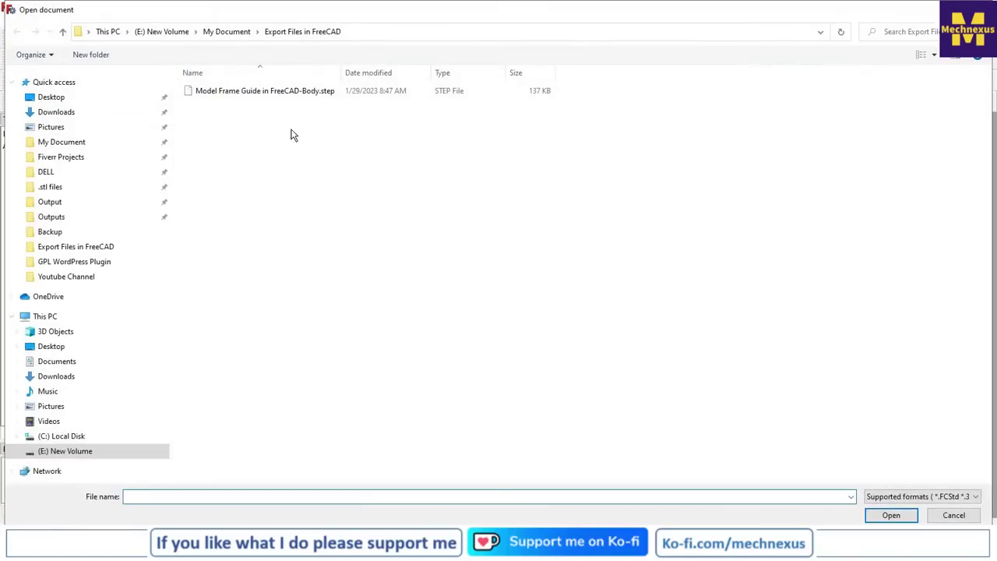
click(293, 92)
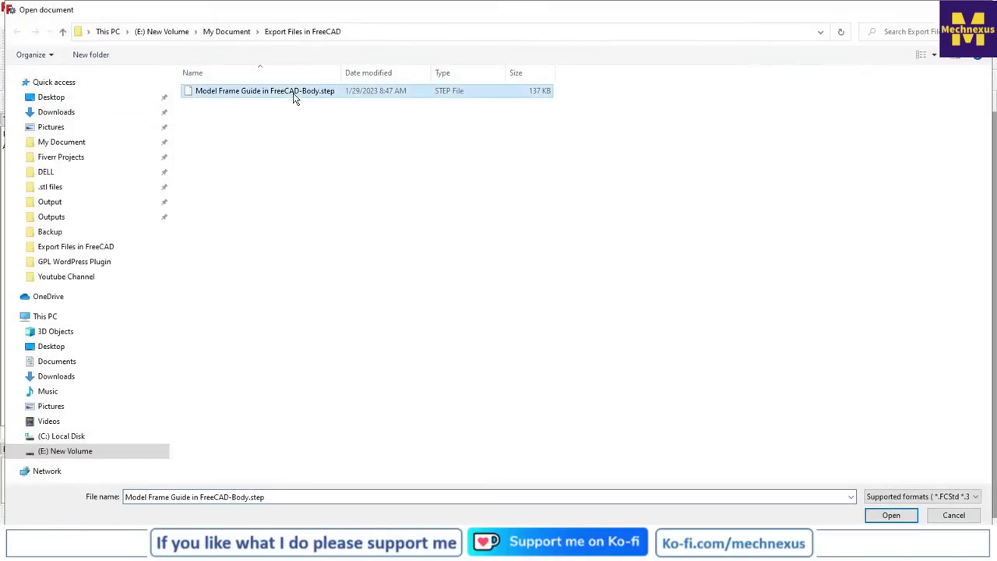
click(891, 515)
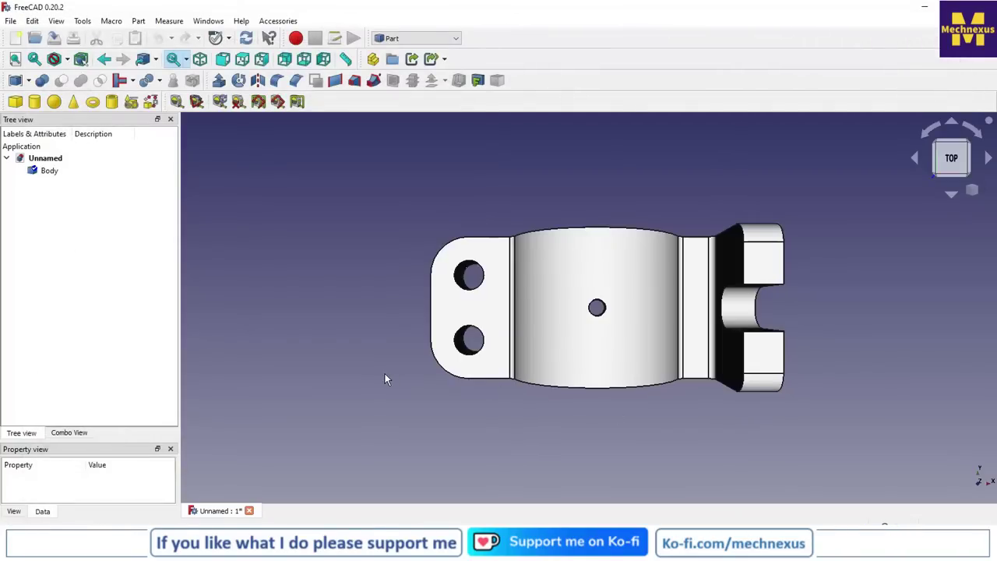
Display the opened STEP body in orthographic projection from the isometric viewpoint
click(972, 190)
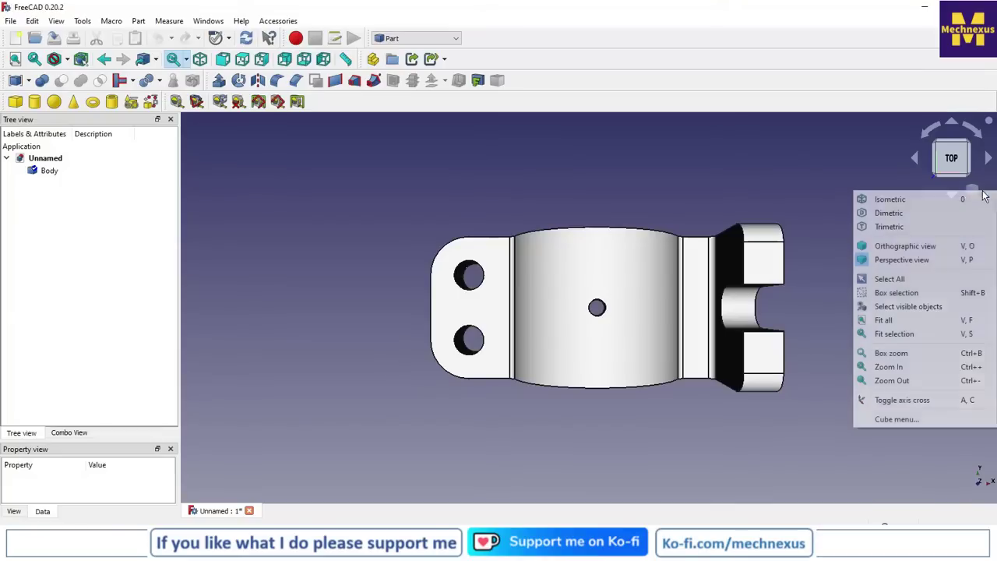
click(888, 247)
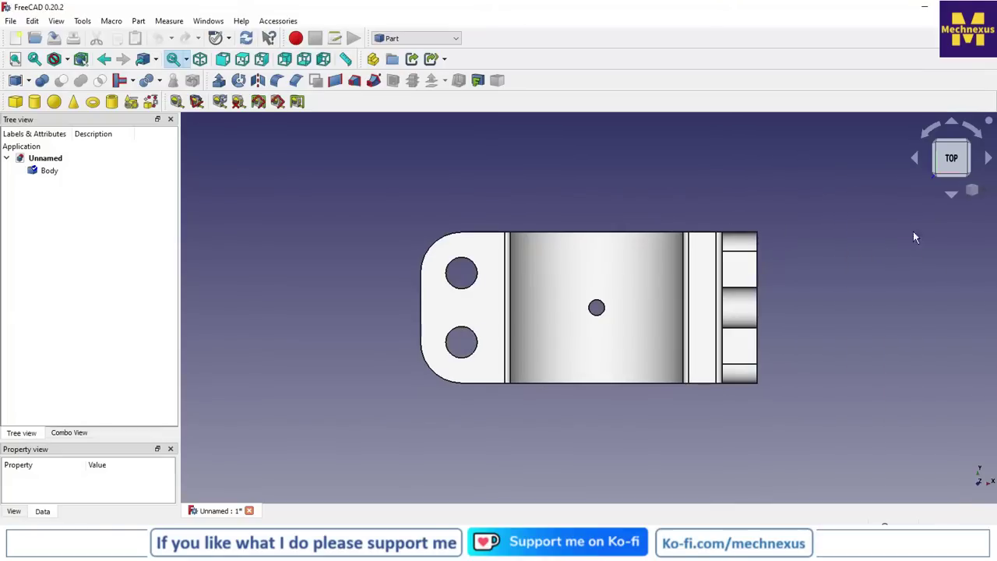
click(985, 191)
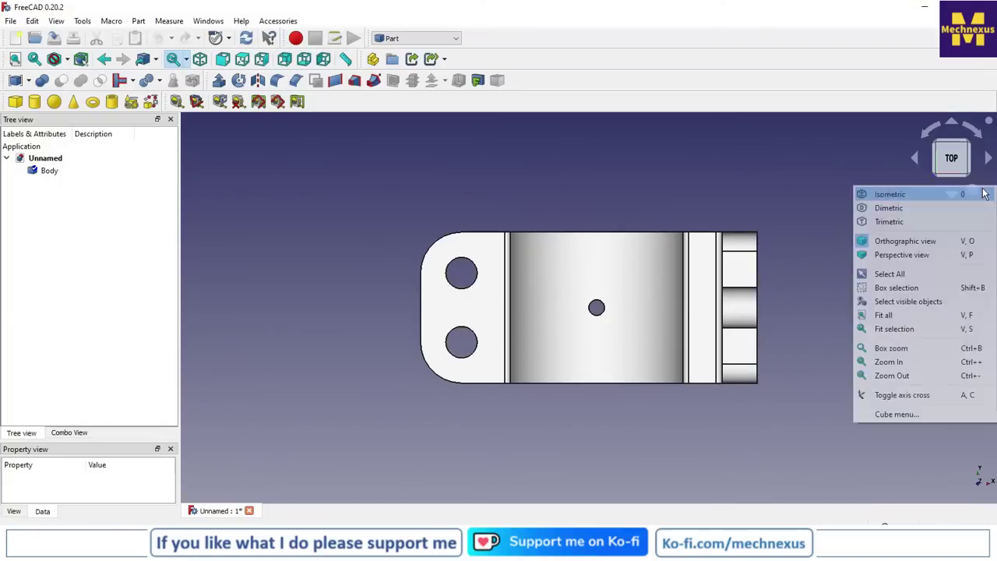
click(890, 197)
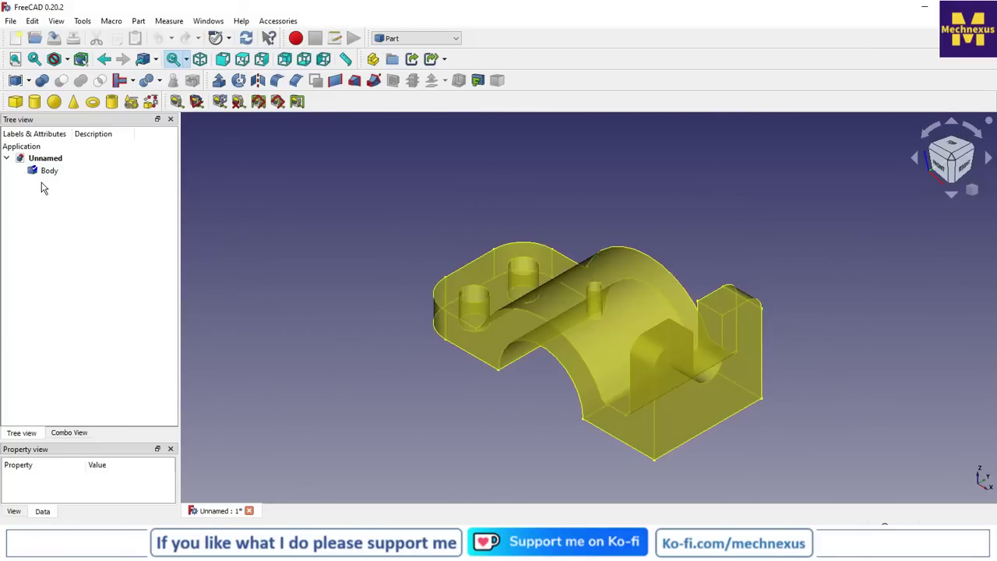
scroll(631, 330, up, 1)
scroll(359, 235, down, 1)
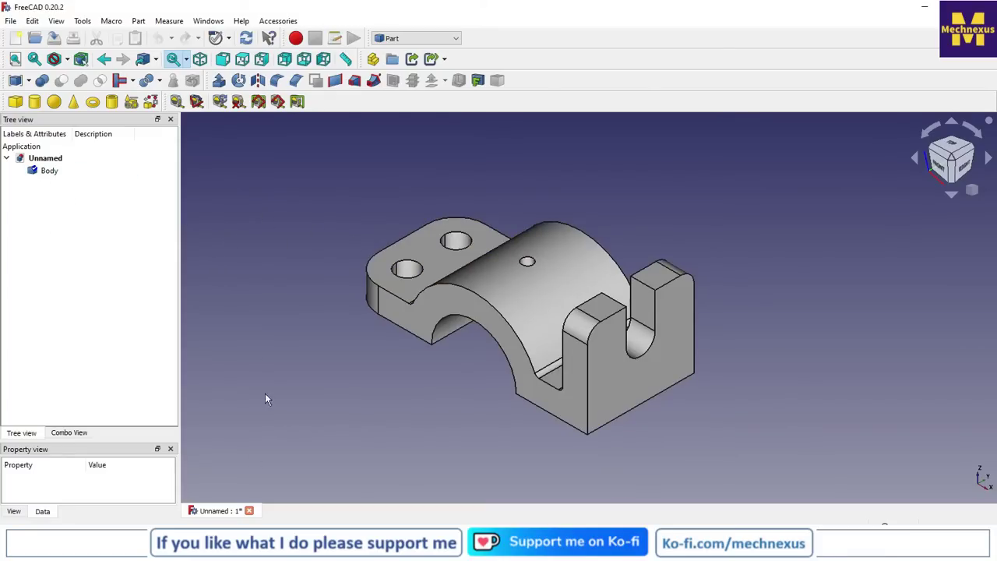
Close the Unnamed document holding the opened STEP body and discard its changes
click(35, 38)
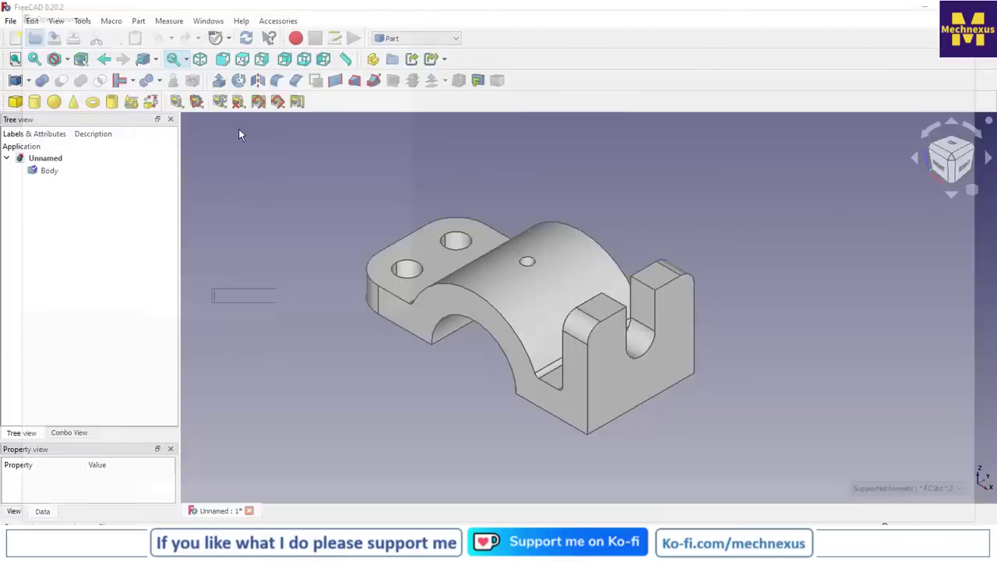
click(953, 514)
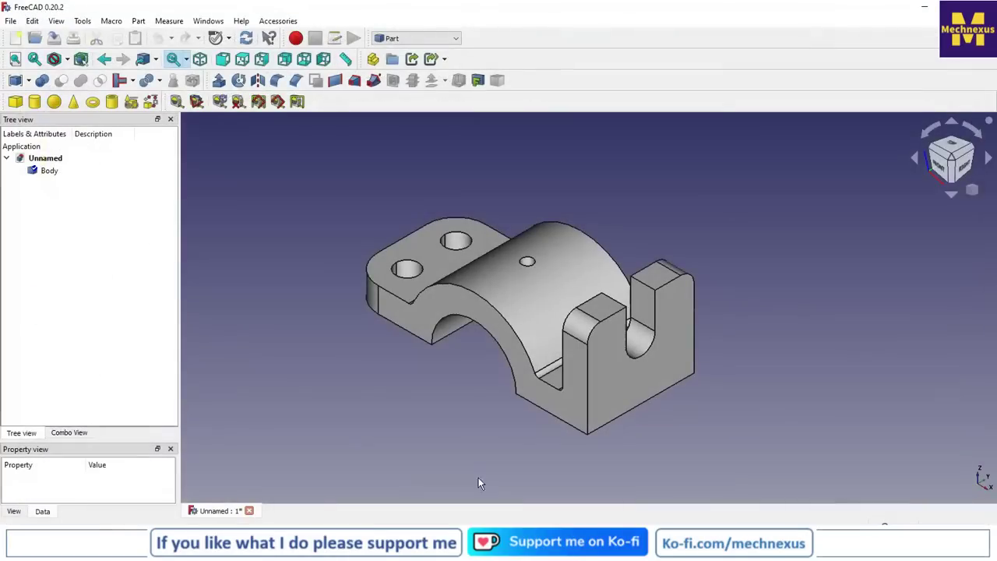
click(250, 510)
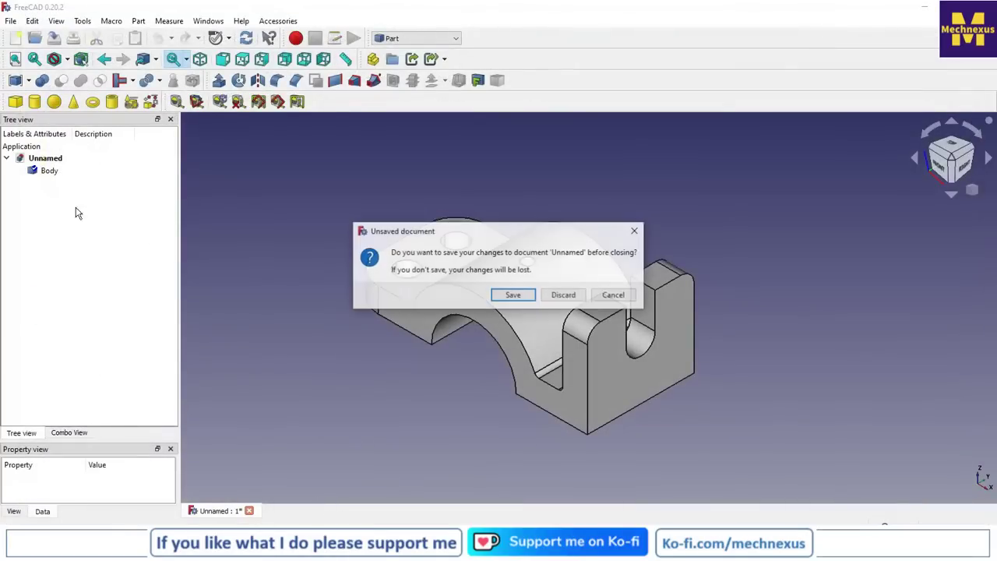
click(565, 300)
Create a new document and import Model Frame Guide in FreeCAD-Body.step into it
click(10, 21)
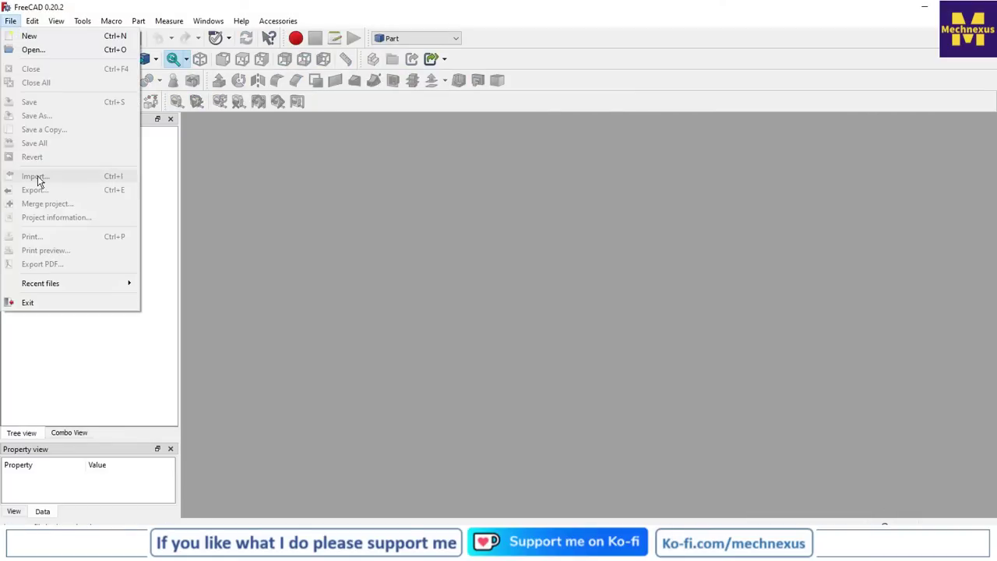
click(28, 36)
click(11, 21)
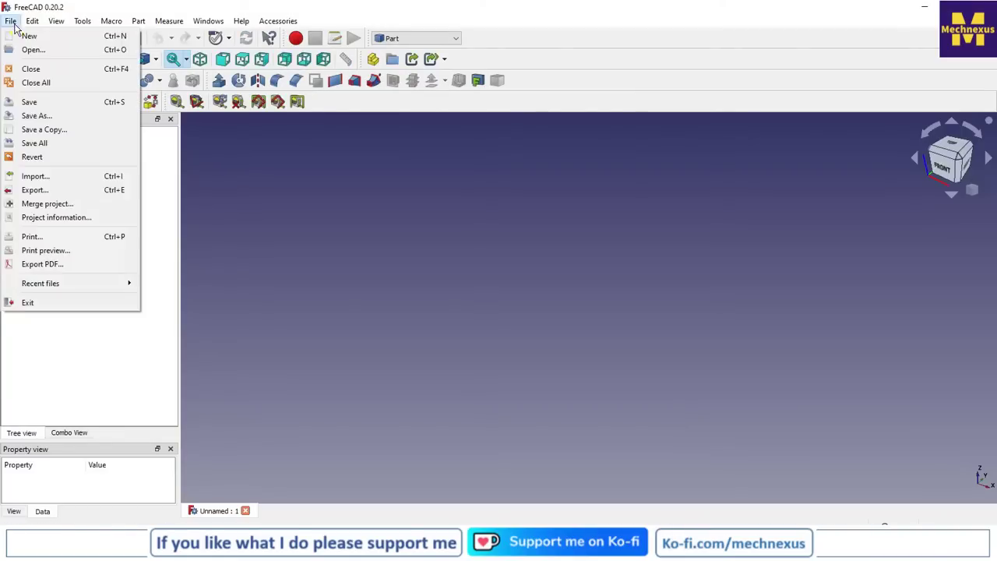
click(31, 177)
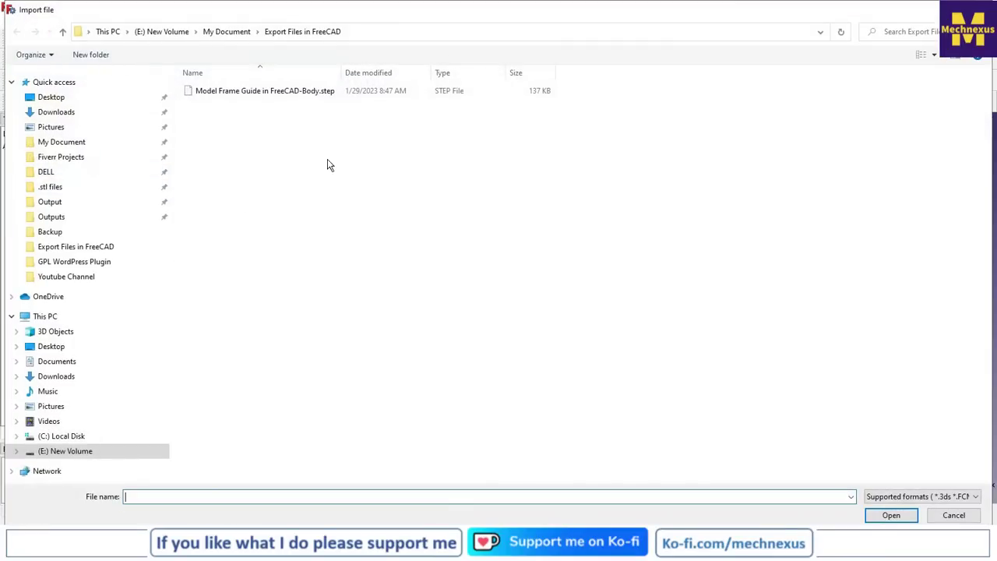
click(316, 95)
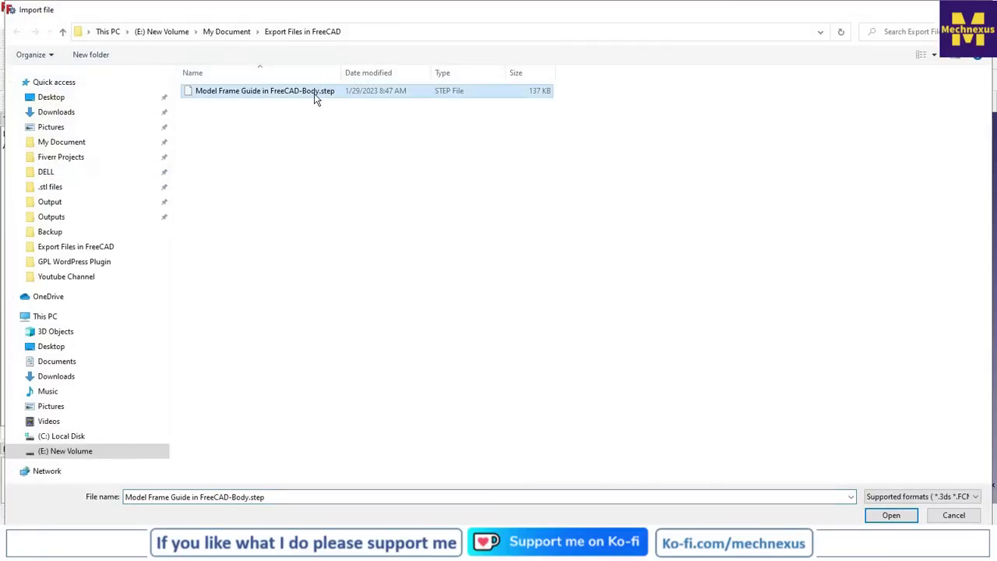
click(891, 516)
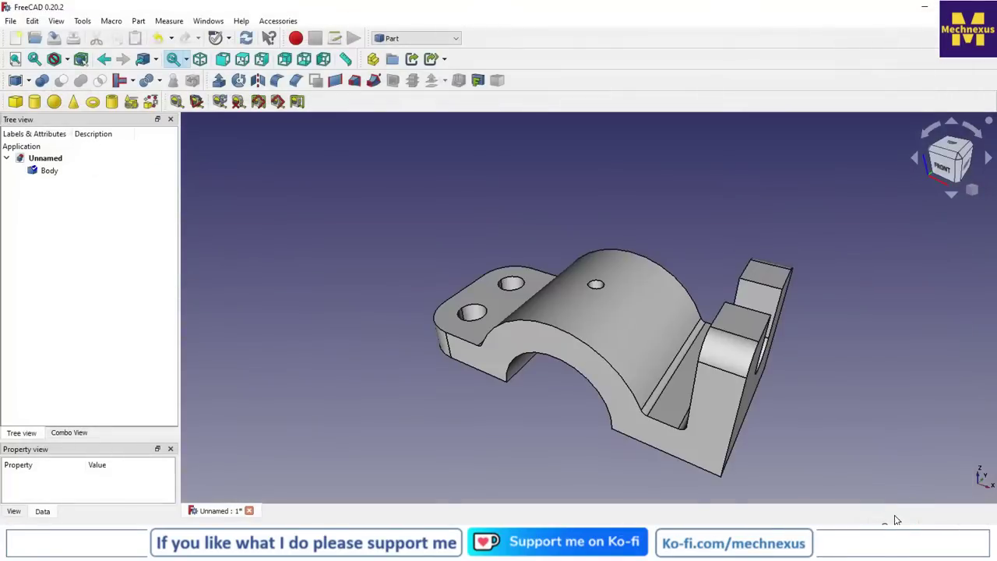
Switch the imported body to orthographic view and close its document, discarding the changes
right_click(980, 181)
click(922, 247)
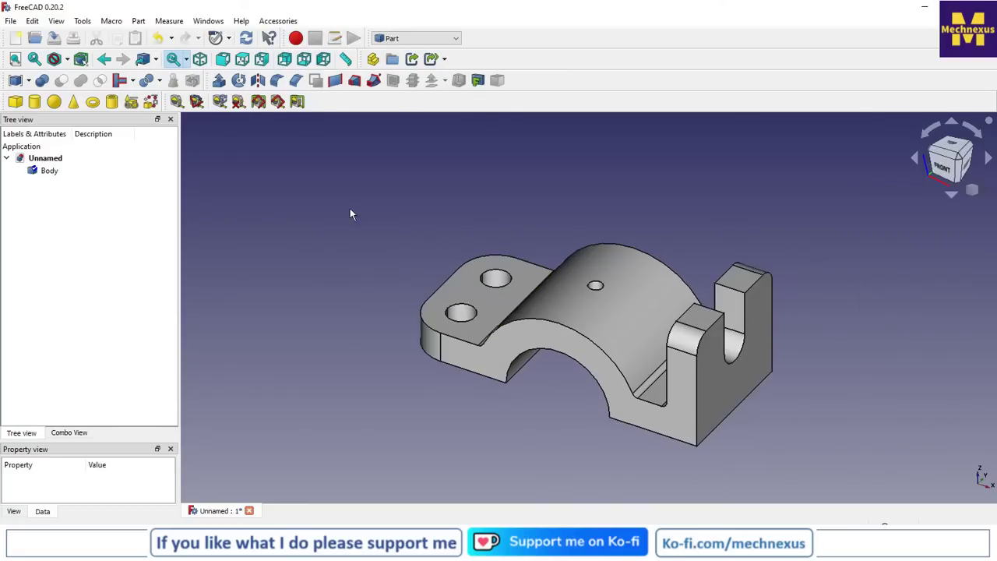
click(249, 510)
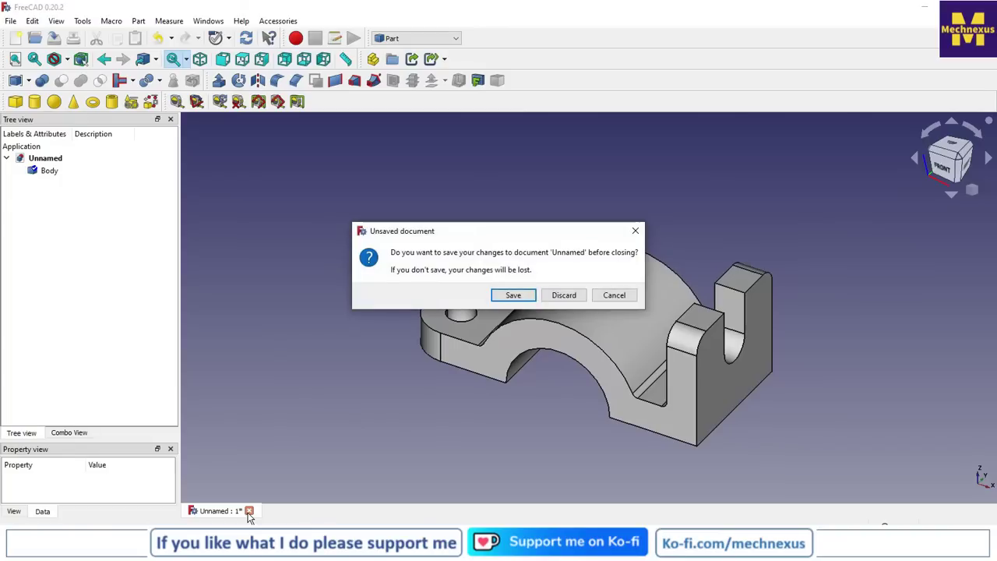
click(564, 296)
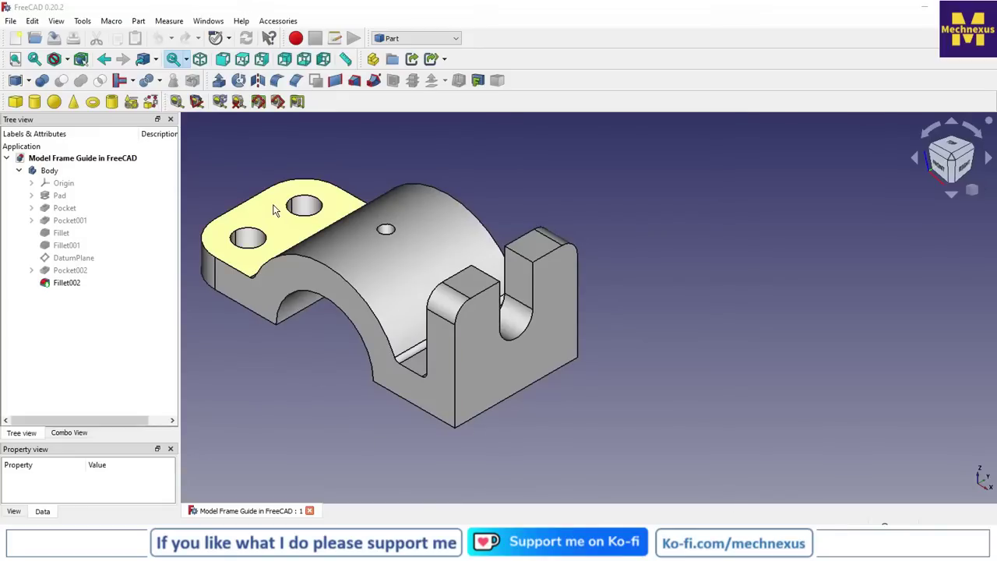
Export the Body of the Model Frame Guide document as an STL Mesh named Model Frame Guide in FreeCAD-Body
scroll(686, 414, down, 2)
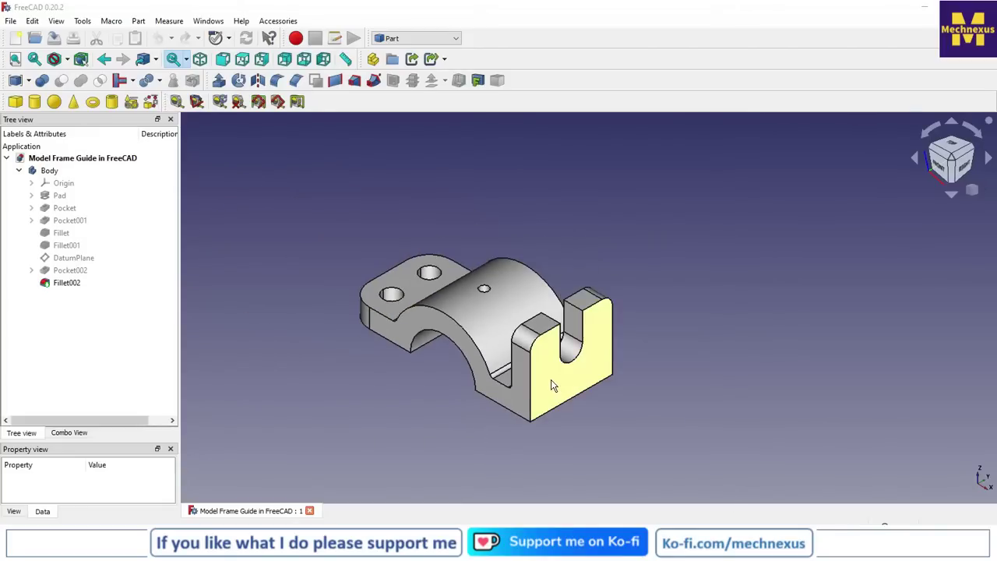
click(43, 171)
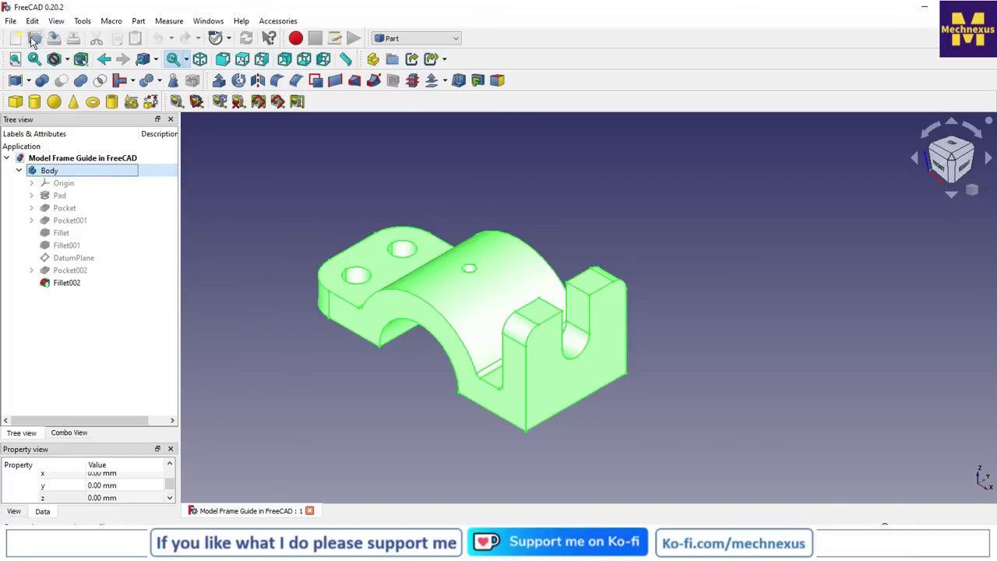
click(11, 21)
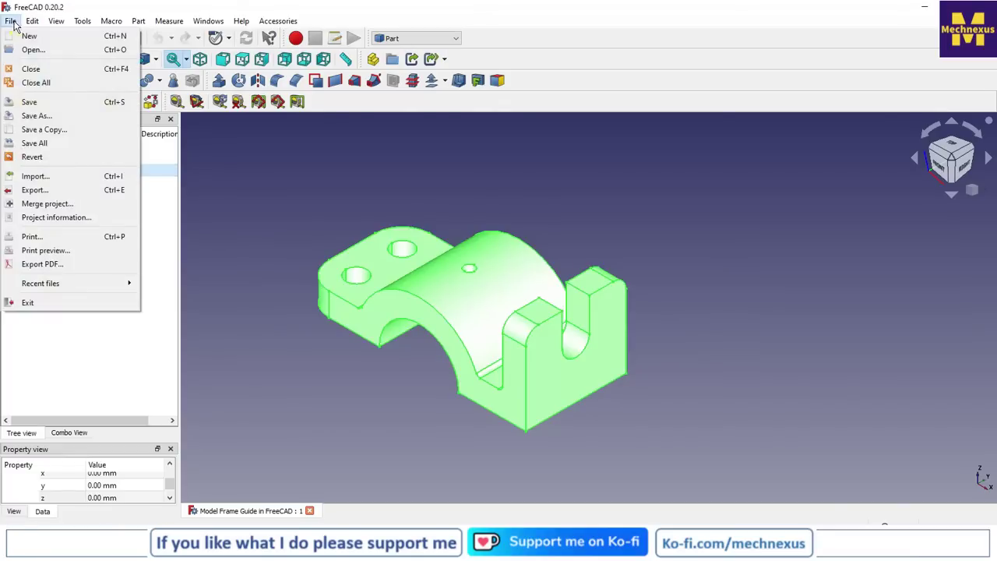
click(35, 190)
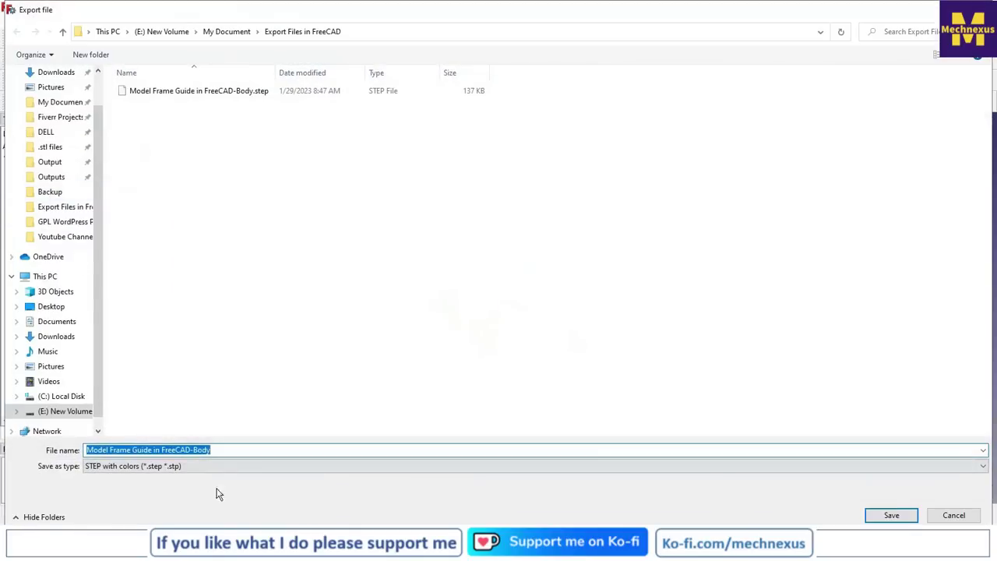
click(193, 466)
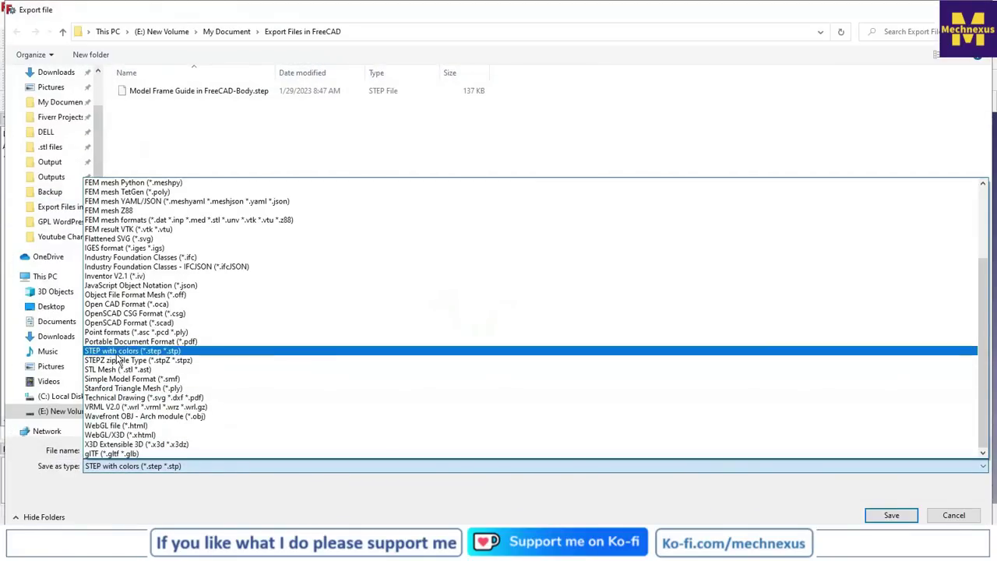
click(115, 373)
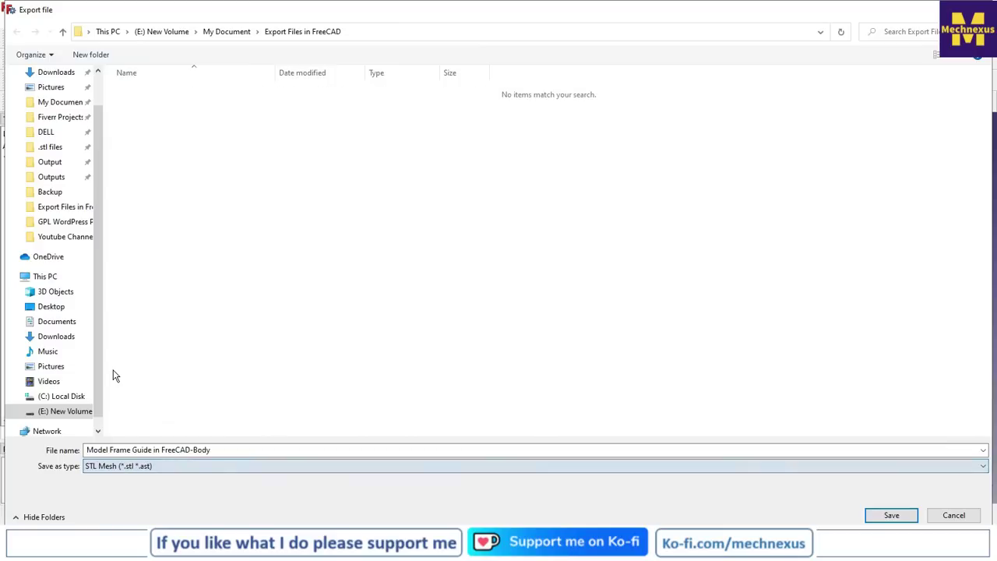
click(894, 516)
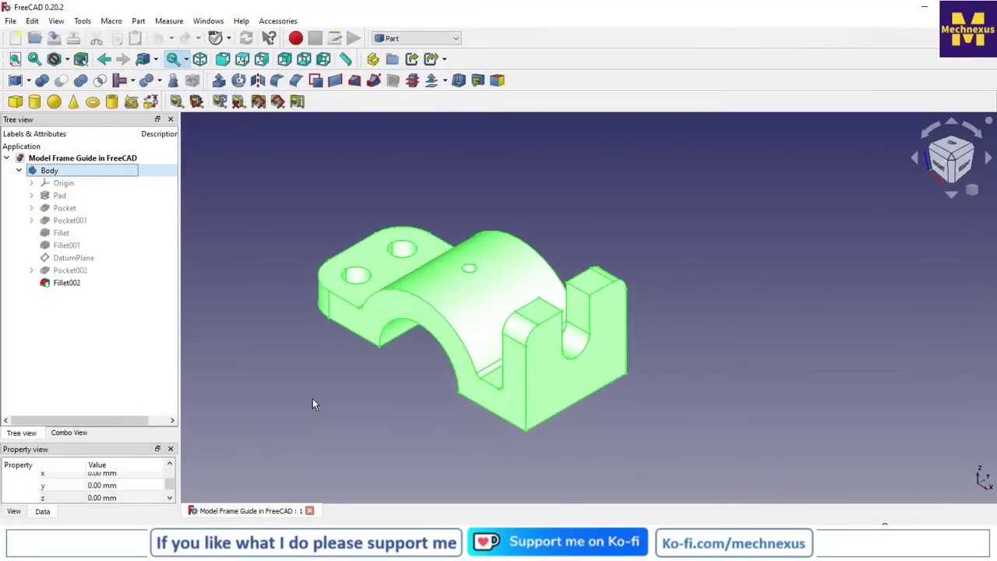
Deselect the Body, close the Model Frame Guide in FreeCAD document and create a new empty document
click(313, 399)
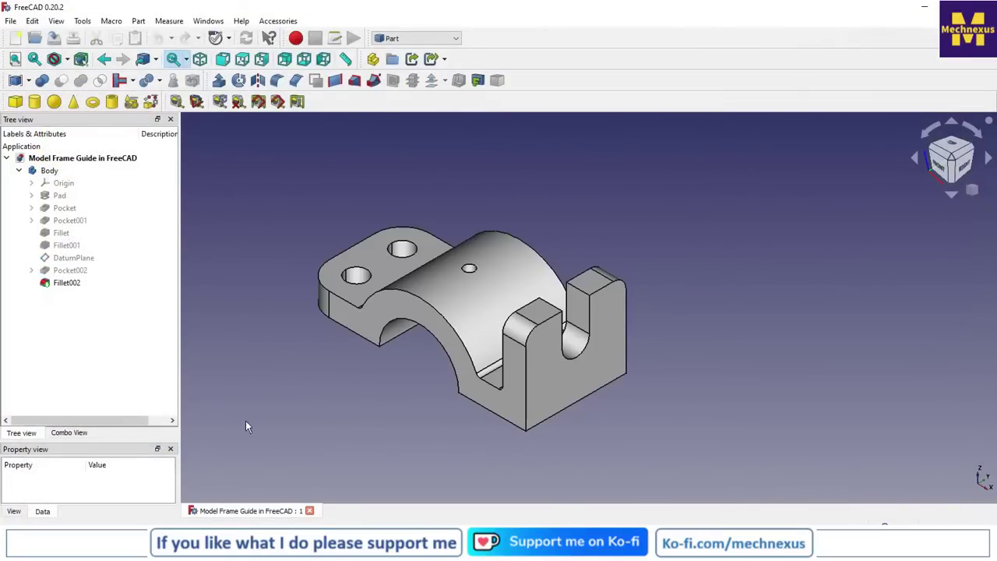
click(310, 511)
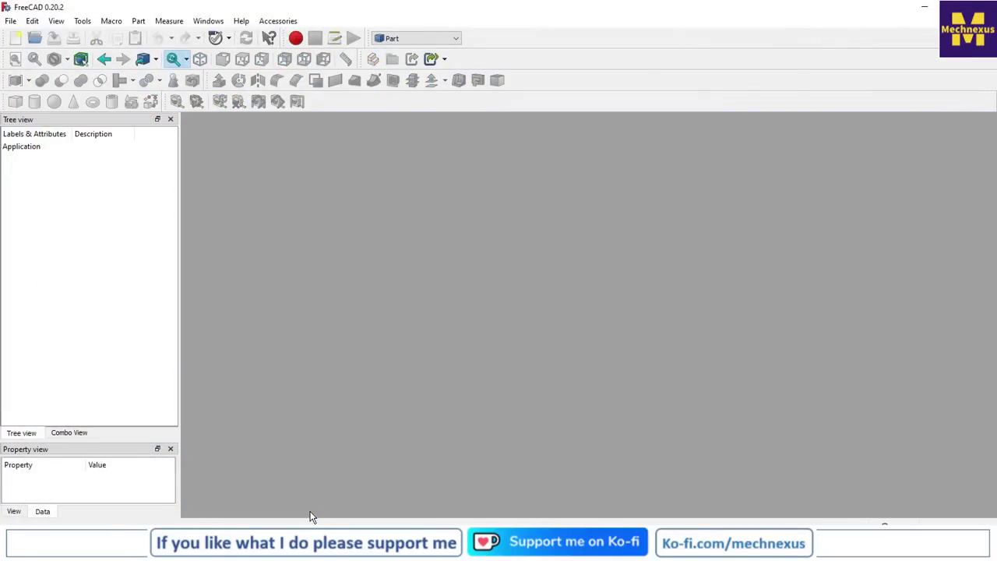
click(13, 42)
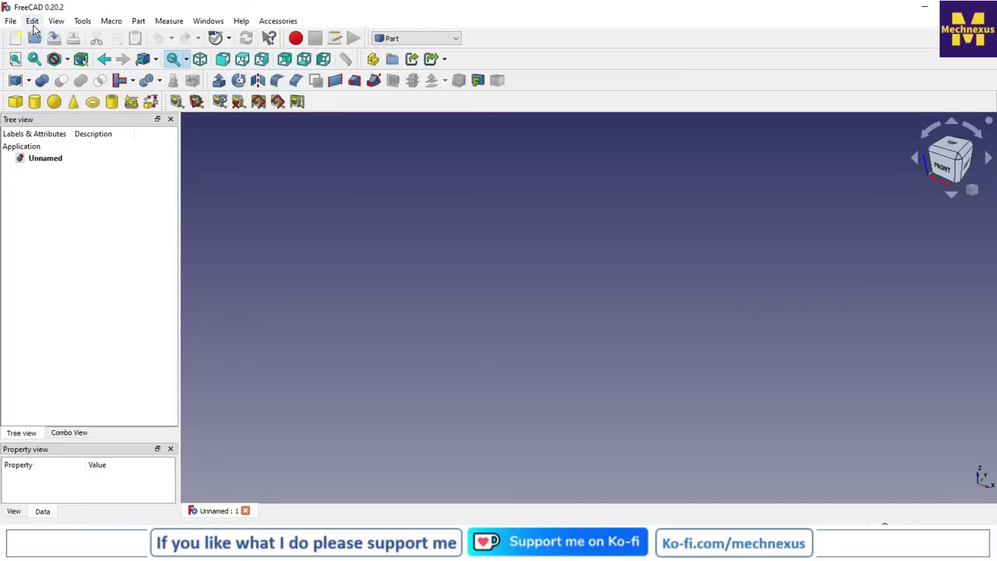
Import the STL file Model Frame Guide in FreeCAD-Body into the new document using the STL Mesh (Mesh) module
click(10, 20)
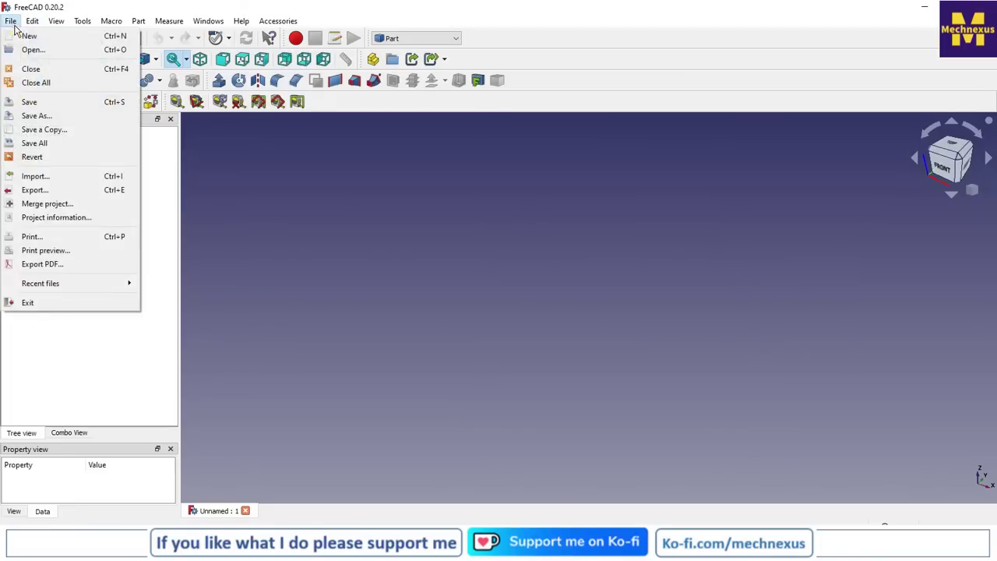
click(35, 176)
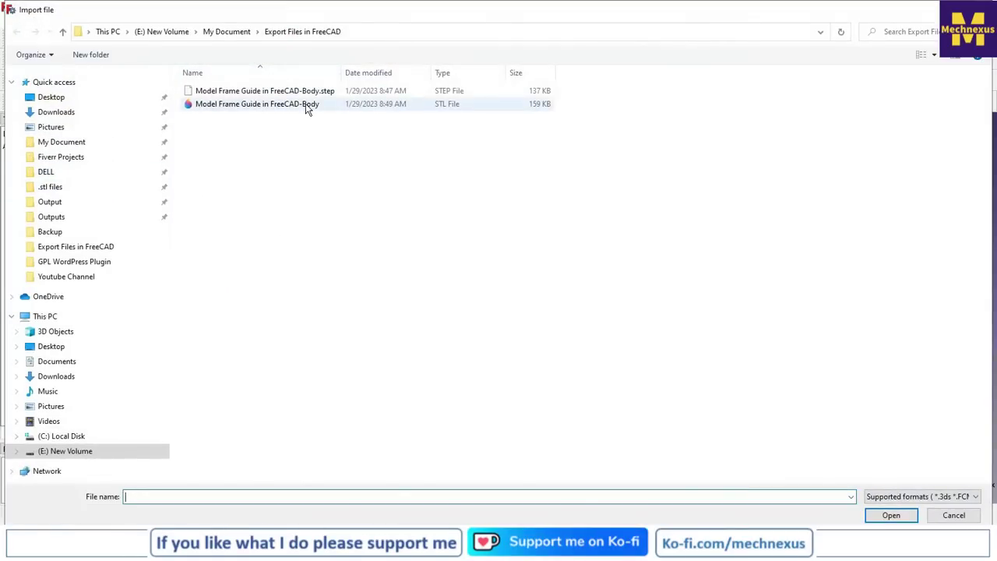
click(306, 105)
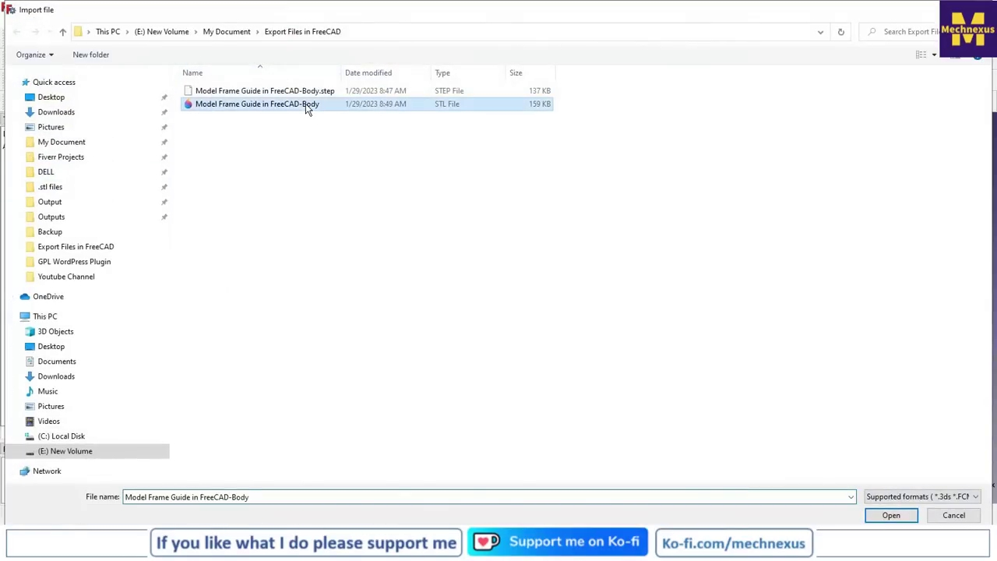
click(893, 515)
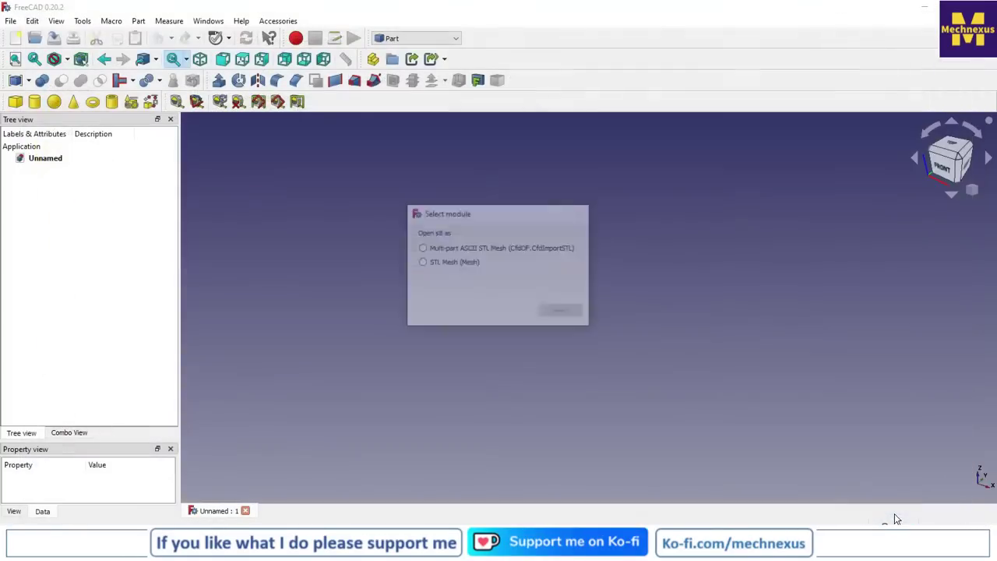
click(456, 263)
click(555, 312)
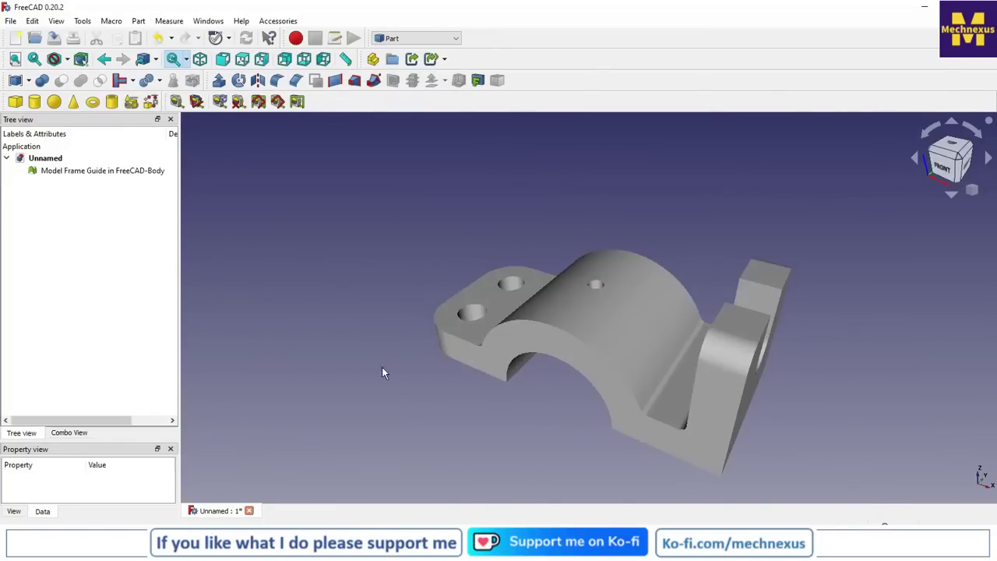
Set the view of the imported mesh to isometric orientation with orthographic projection
click(972, 189)
click(891, 197)
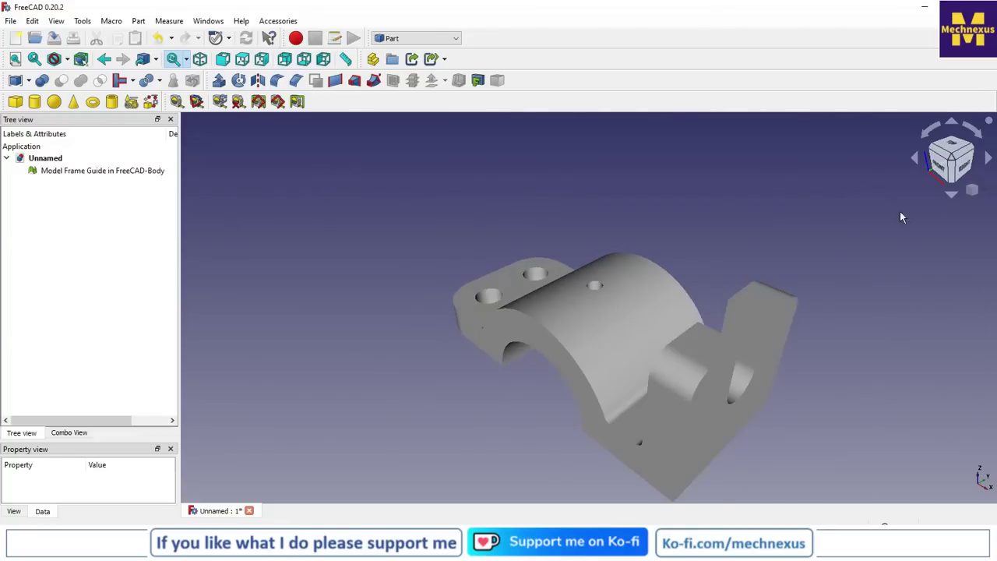
click(983, 189)
click(889, 224)
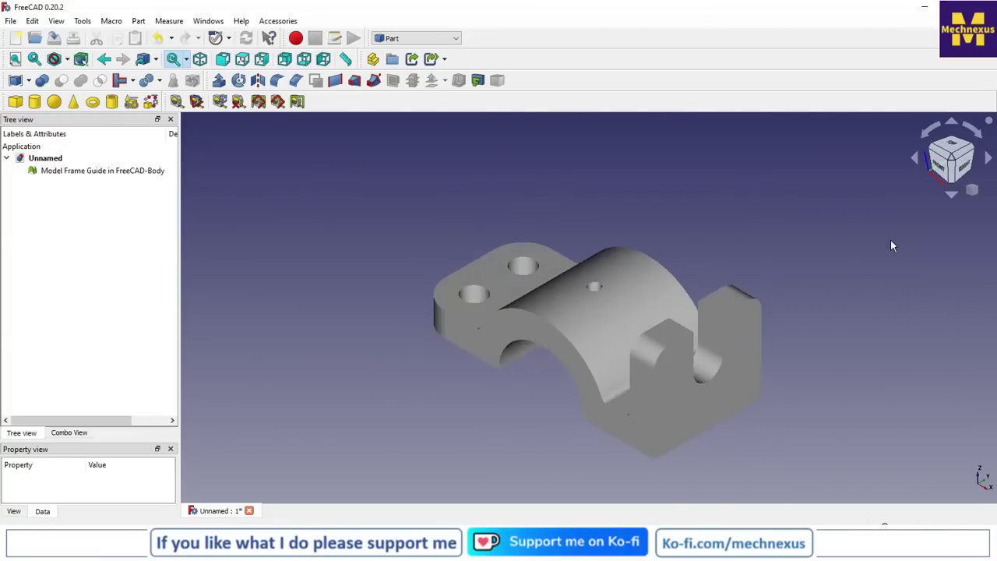
Inspect the imported mesh's triangulation from several sides in the No shading draw style and switch it to Flat lines
click(67, 59)
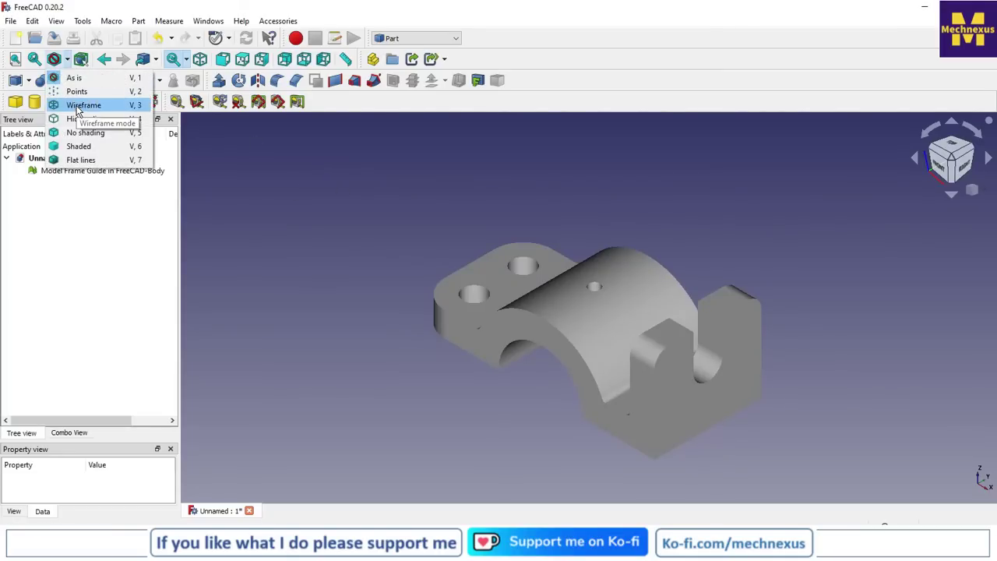
click(74, 132)
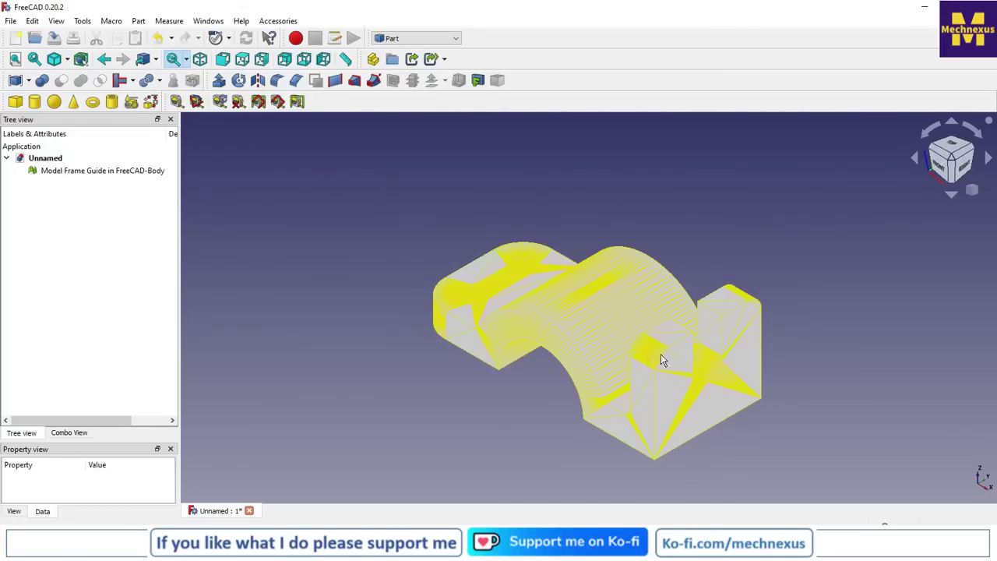
middle_drag(601, 340, 818, 388)
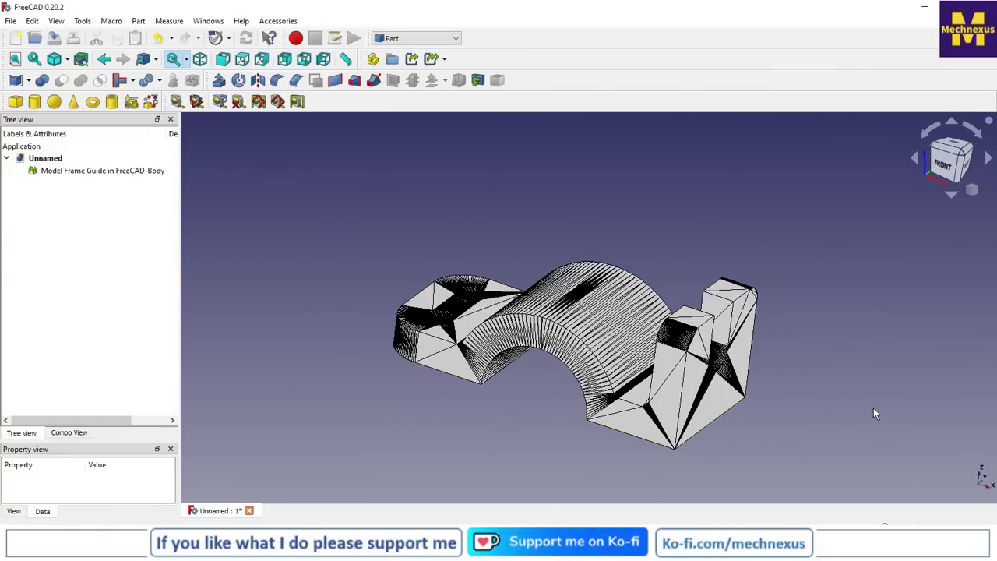
middle_drag(873, 408, 737, 416)
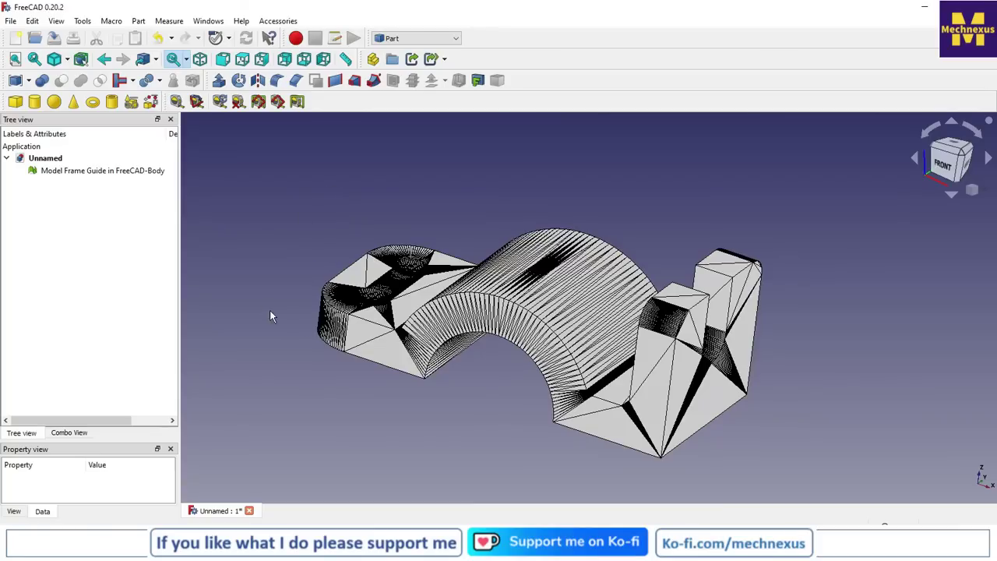
middle_drag(356, 316, 330, 341)
click(69, 60)
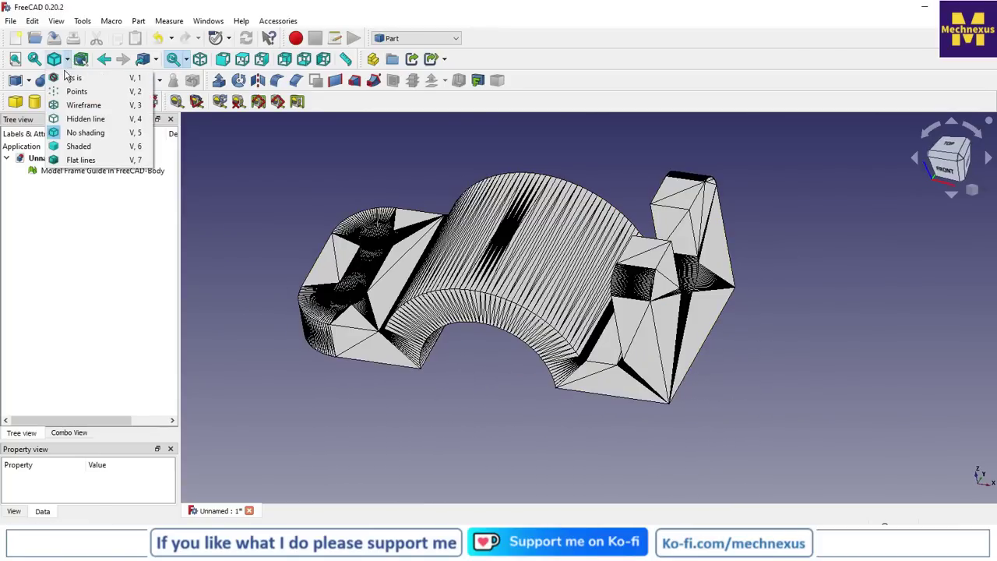
click(90, 161)
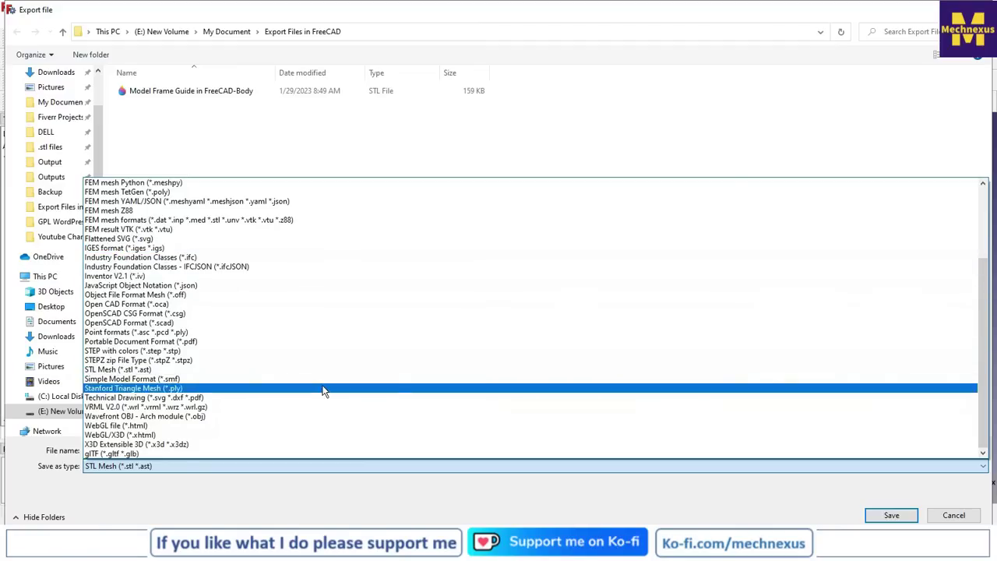
Review the file formats available for exporting the imported mesh and cancel the export
click(117, 455)
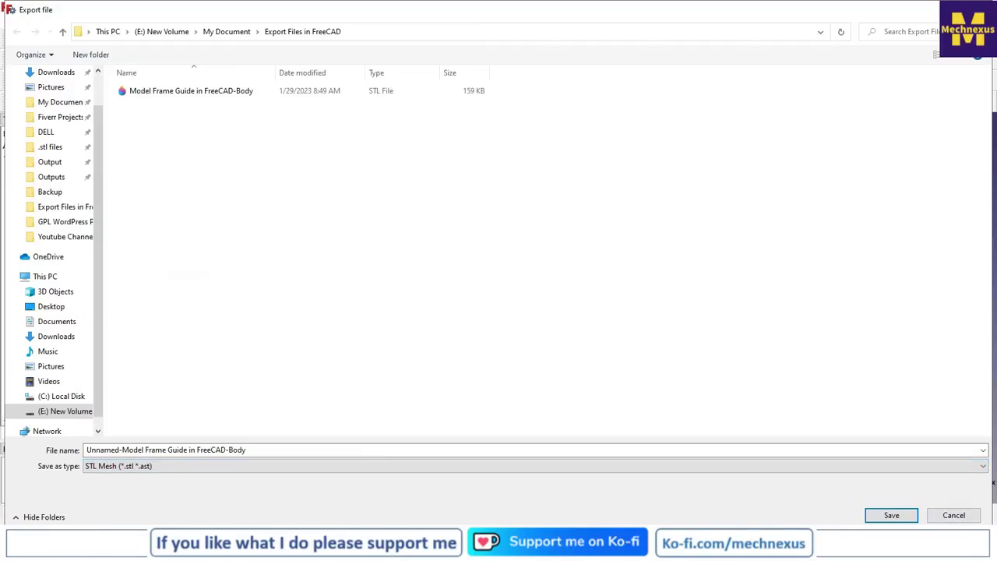
click(961, 519)
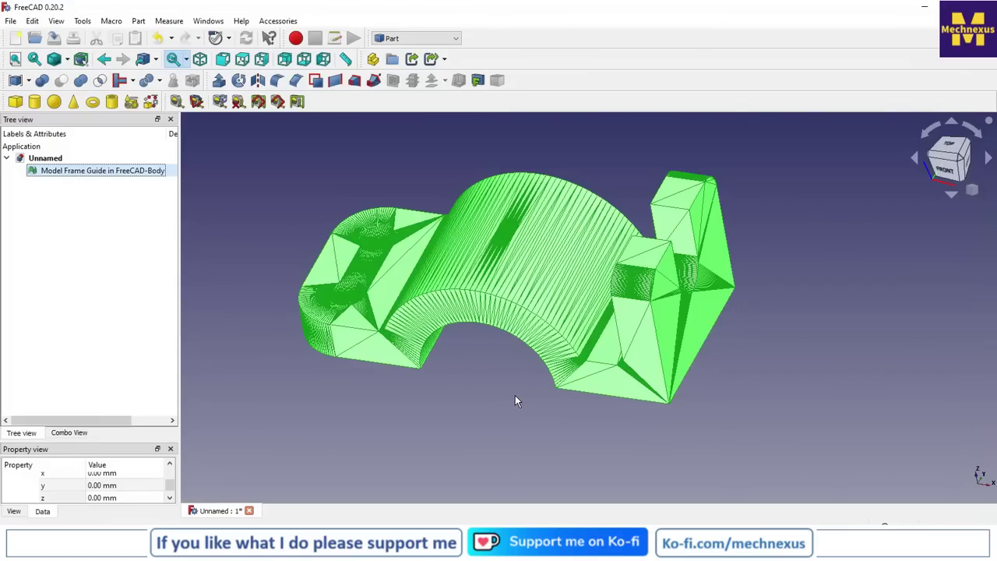